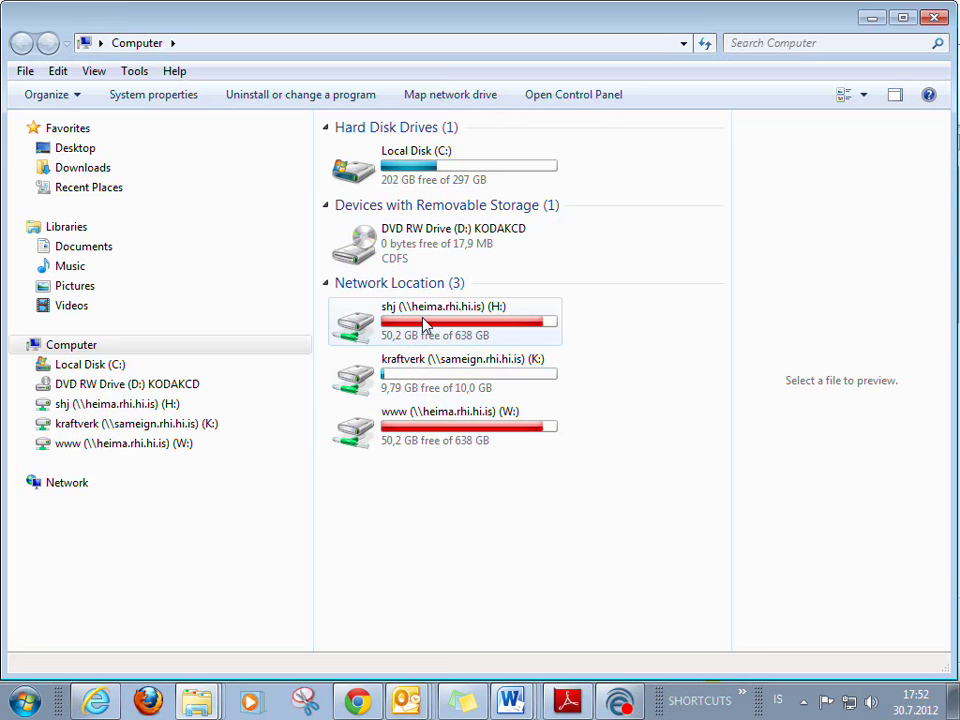
- Open the H: network drive from the Computer overview
{"action": "left_click", "coordinate": [424, 324]}
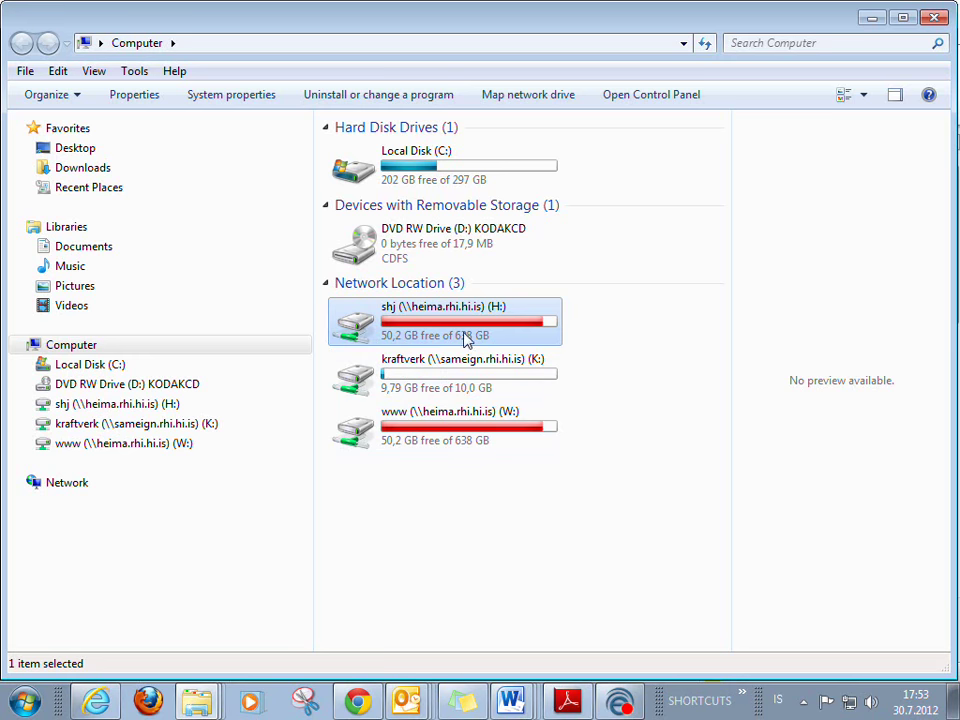
{"action": "left_click", "coordinate": [460, 337]}
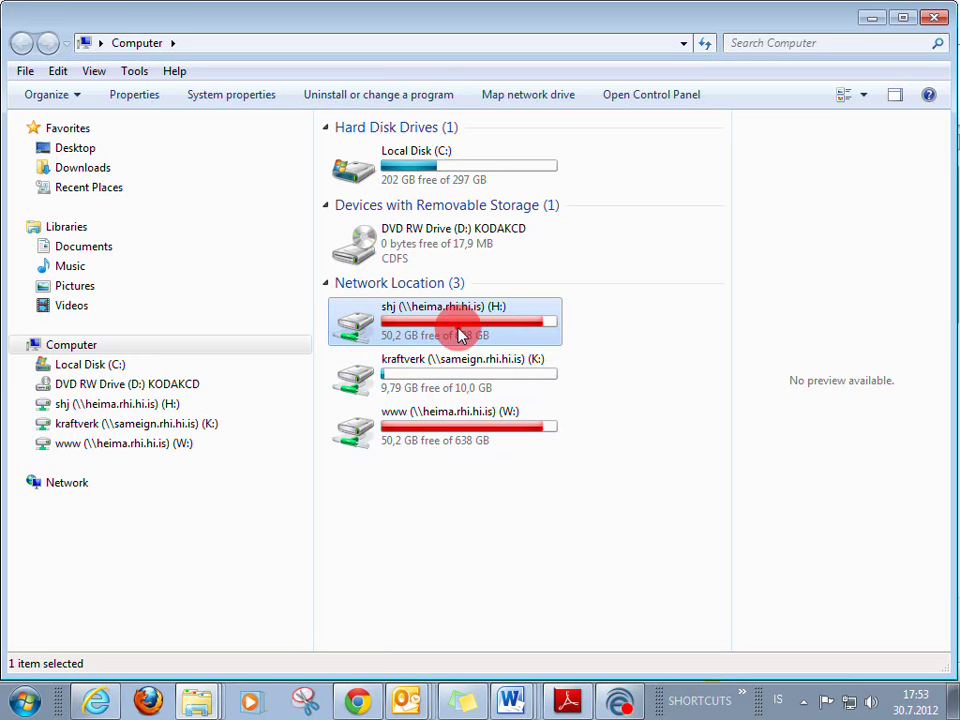
{"action": "double_click", "coordinate": [386, 328]}
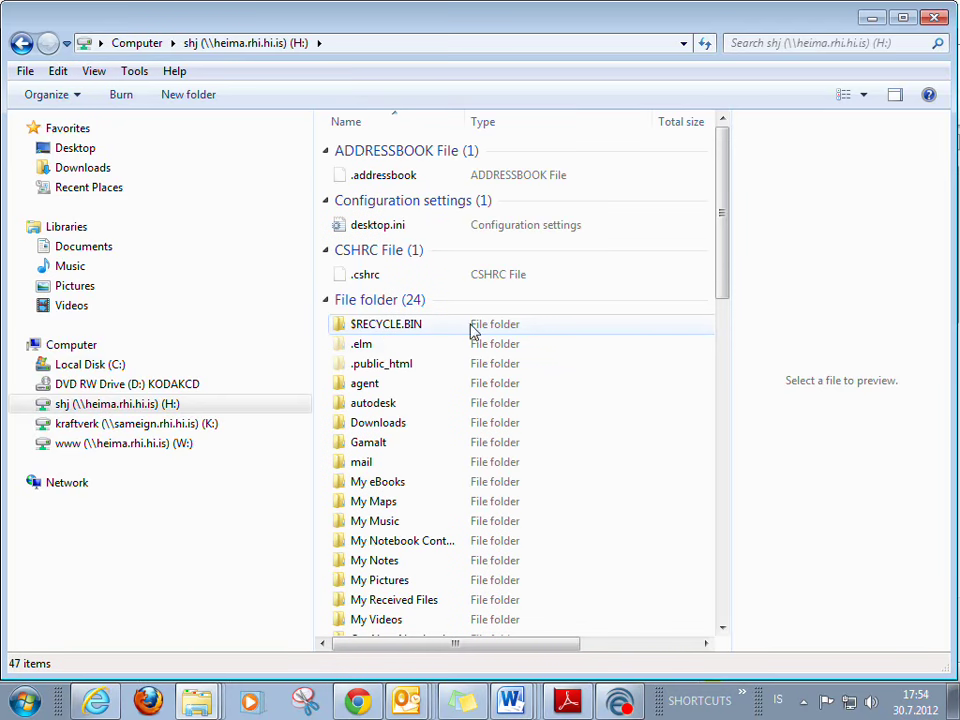
- Adjust the file list layout with a narrower preview pane and Type column, and sort the names in descending order
{"action": "left_click_drag", "start_coordinate": [730, 338], "coordinate": [832, 340]}
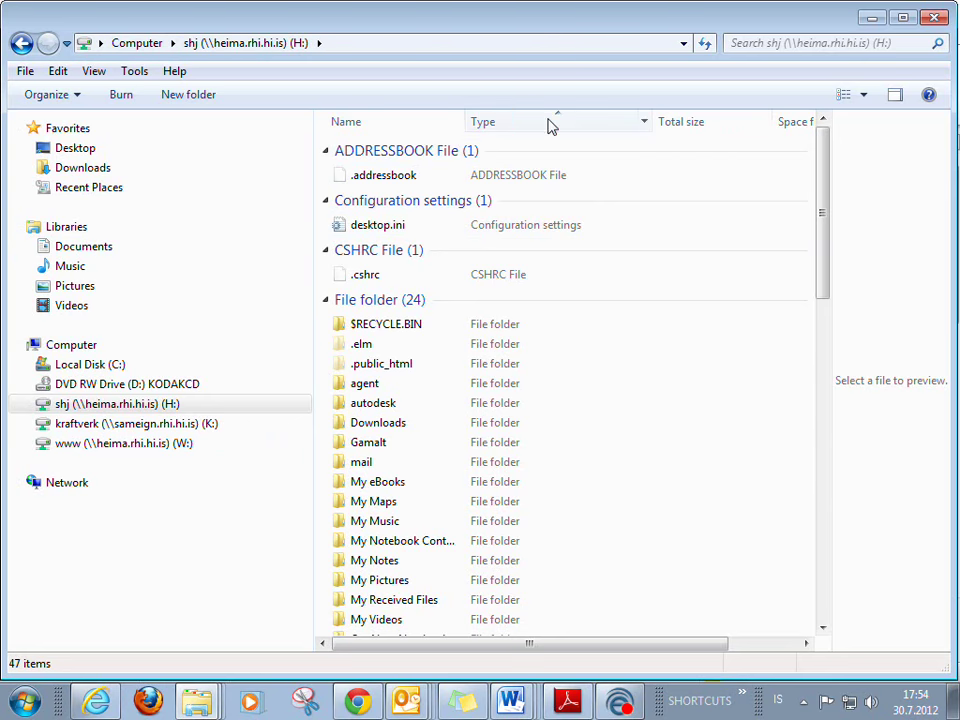
{"action": "left_click", "coordinate": [388, 122]}
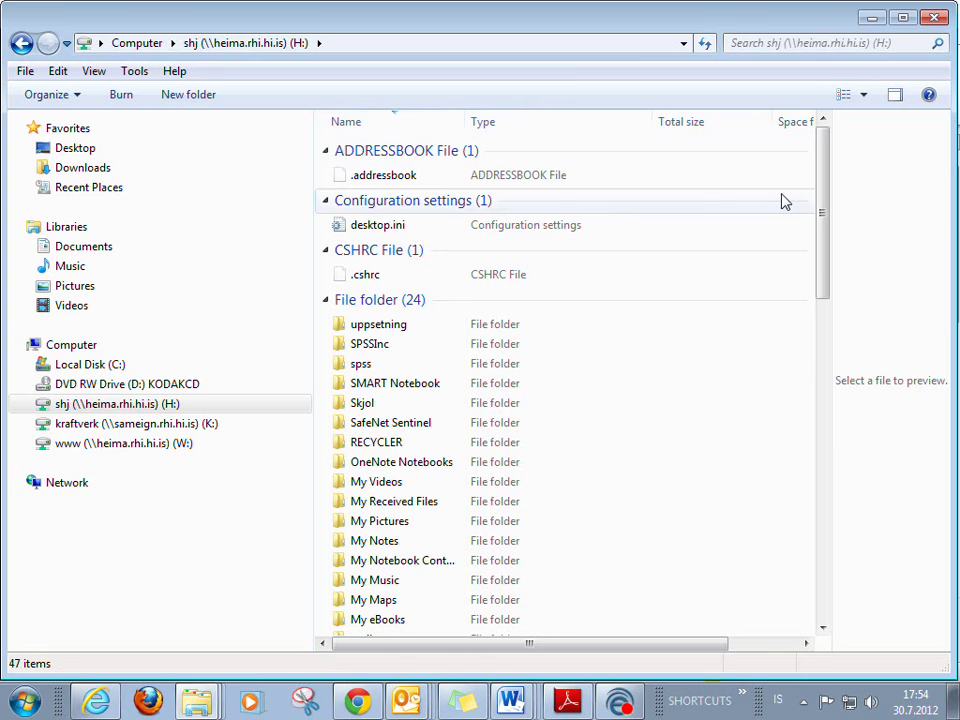
{"action": "left_click_drag", "start_coordinate": [652, 120], "coordinate": [608, 120]}
- Look through the folders and files on the H: drive, including the group of PowerPoint presentations
{"action": "left_click_drag", "start_coordinate": [823, 266], "coordinate": [825, 514]}
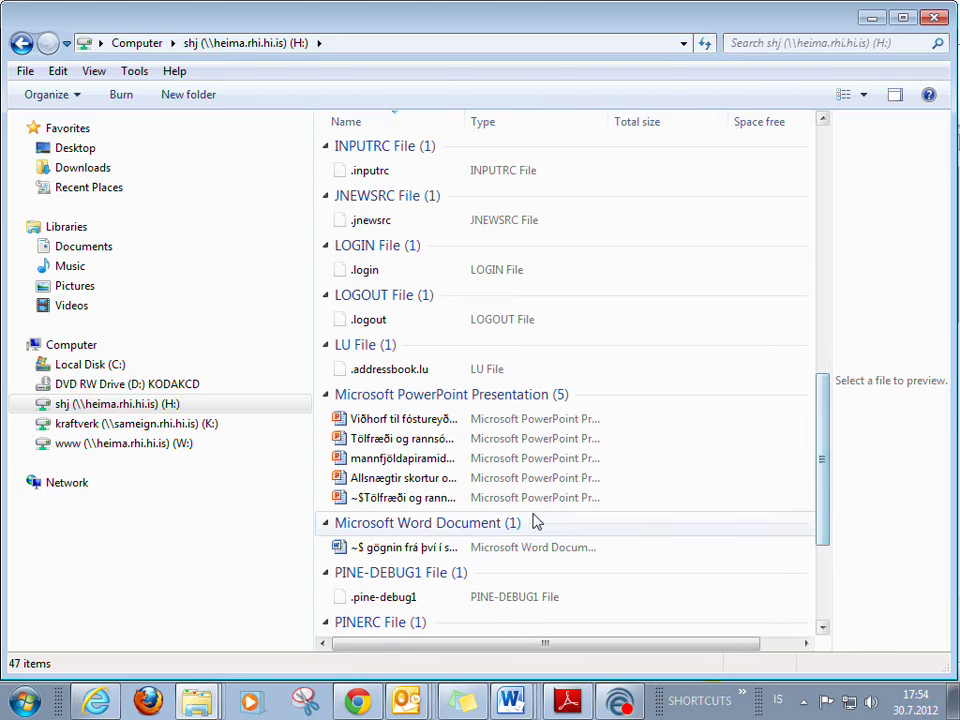
{"action": "left_click", "coordinate": [538, 482]}
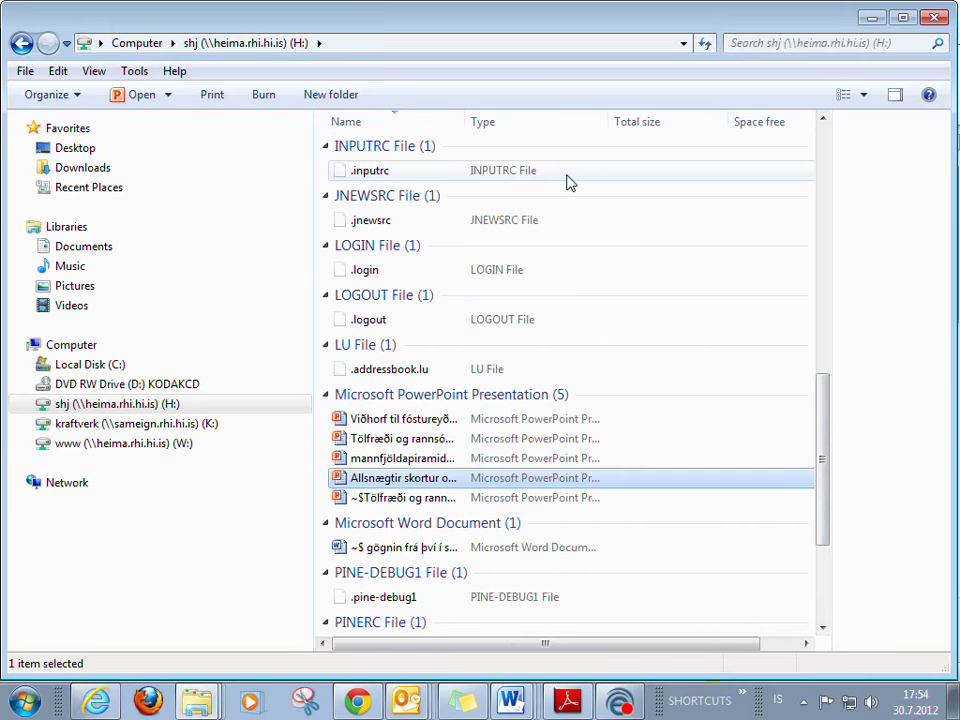
{"action": "scroll", "coordinate": [396, 326], "scroll_direction": "up", "scroll_amount": 6}
{"action": "left_click", "coordinate": [400, 221]}
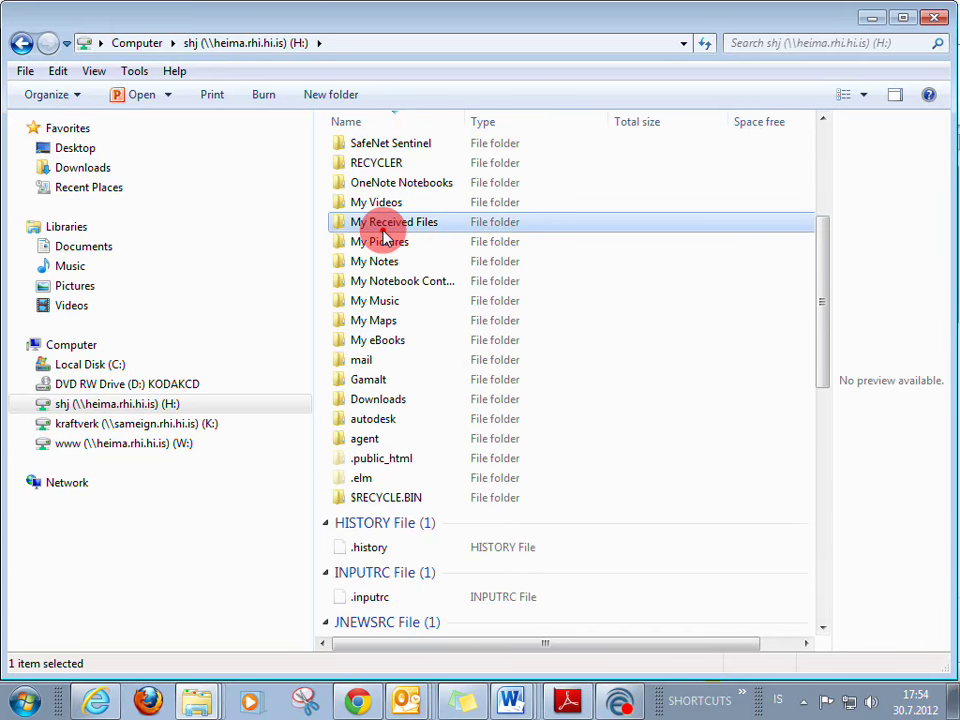
{"action": "left_click_drag", "start_coordinate": [735, 647], "coordinate": [821, 647]}
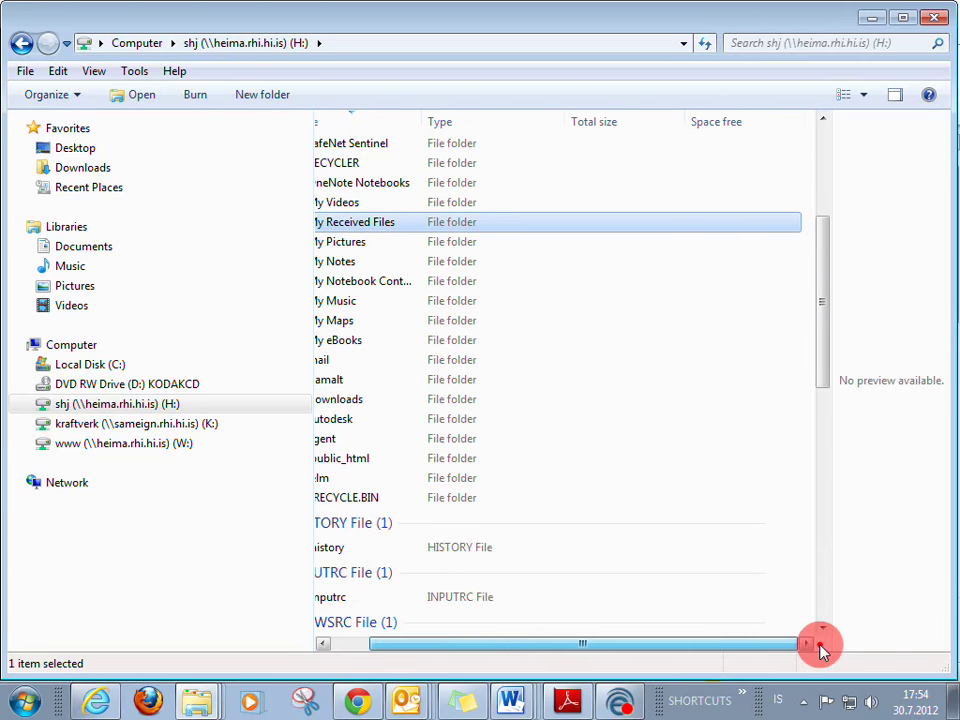
{"action": "left_click", "coordinate": [339, 644]}
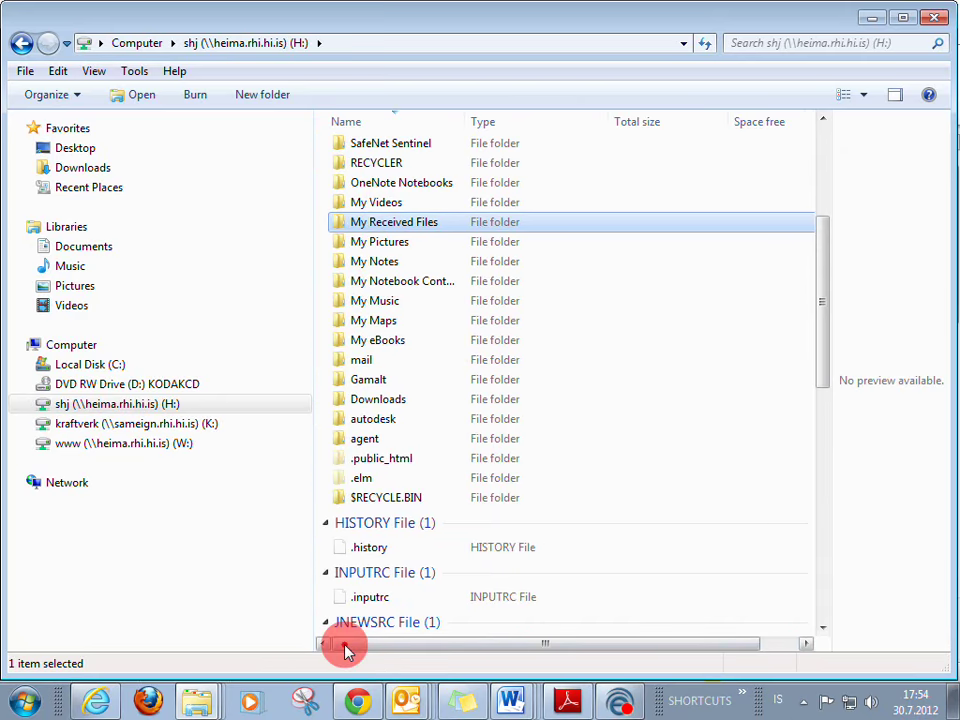
{"action": "scroll", "coordinate": [347, 579], "scroll_direction": "up", "scroll_amount": 3}
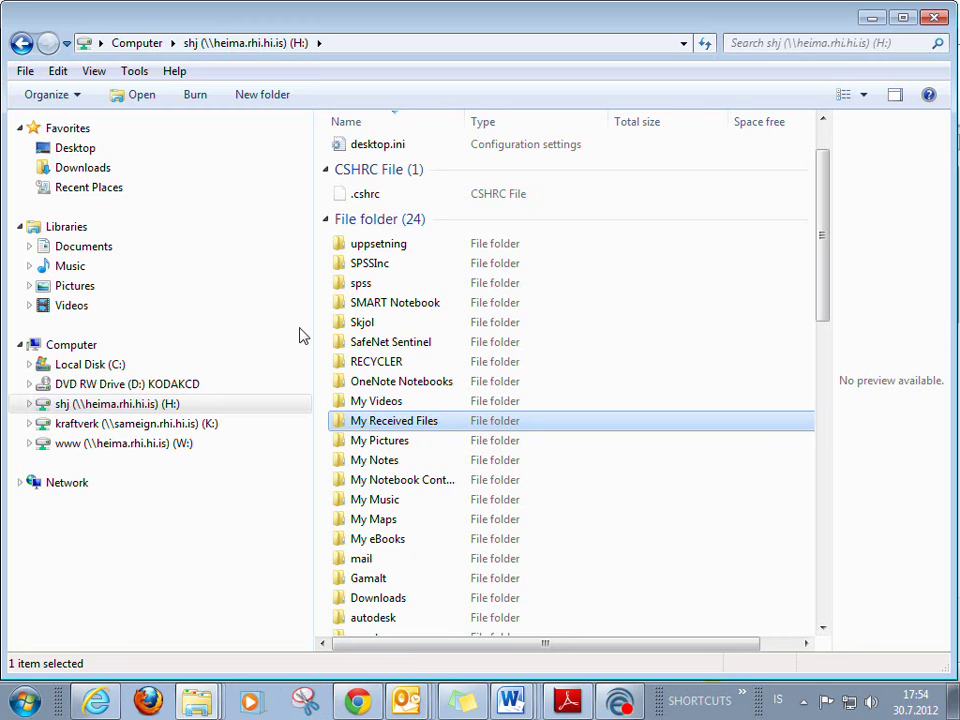
{"action": "scroll", "coordinate": [490, 370], "scroll_direction": "down", "scroll_amount": 15}
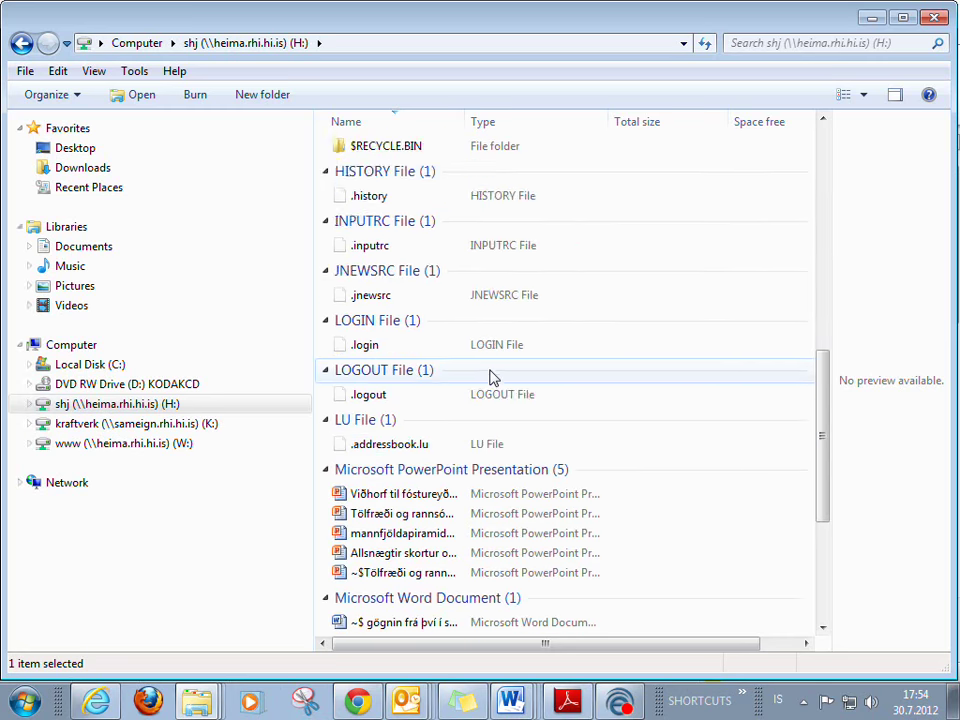
{"action": "left_click", "coordinate": [345, 199]}
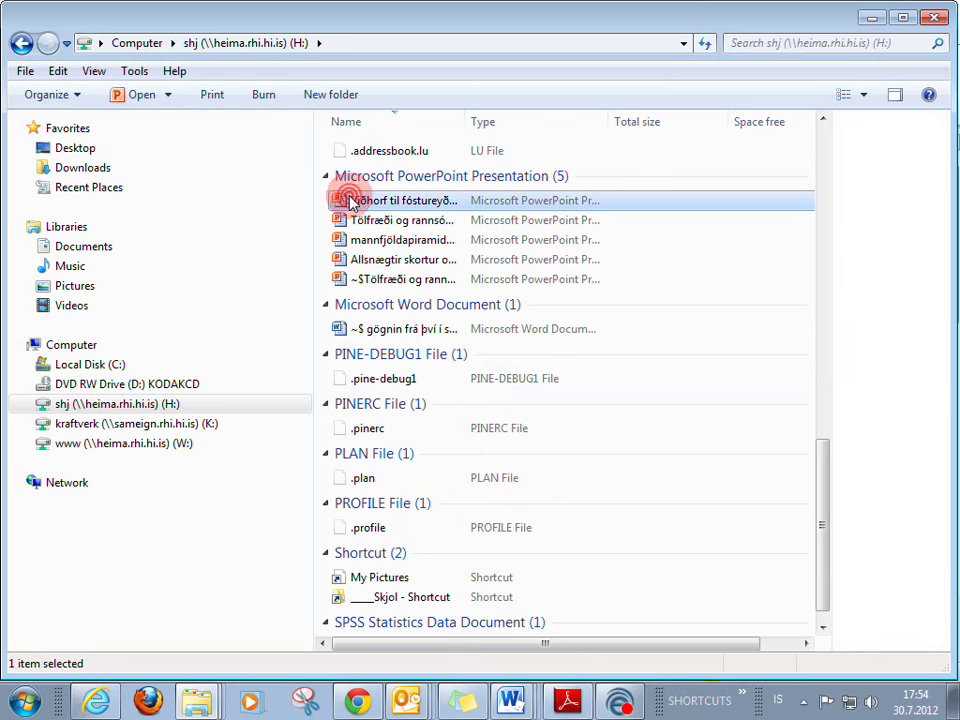
{"action": "left_click", "coordinate": [428, 259], "text": "shift"}
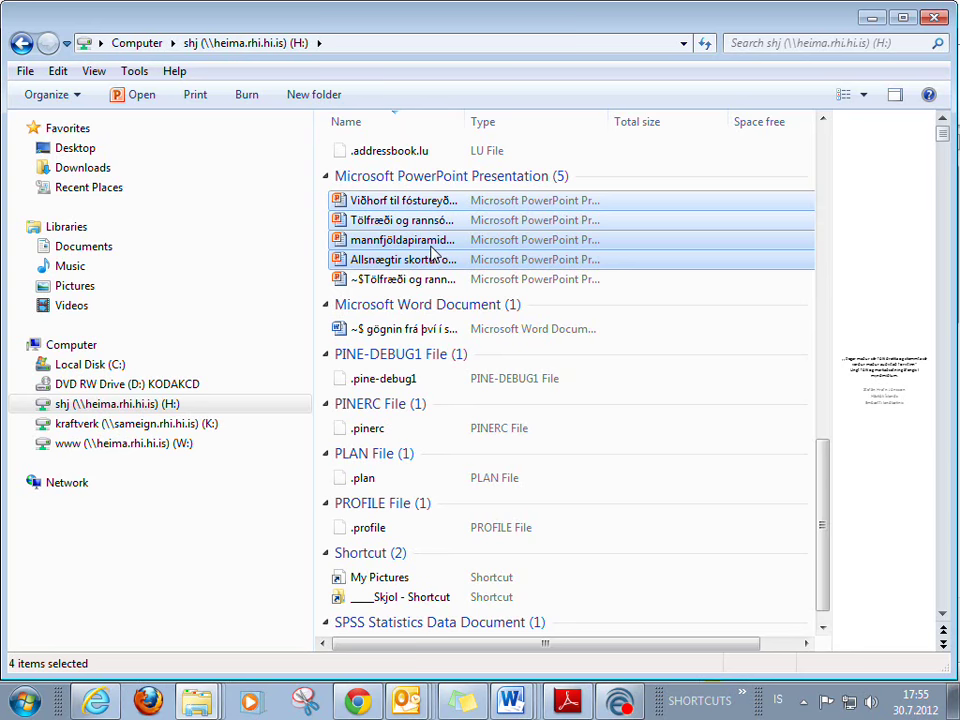
{"action": "left_click", "coordinate": [402, 225]}
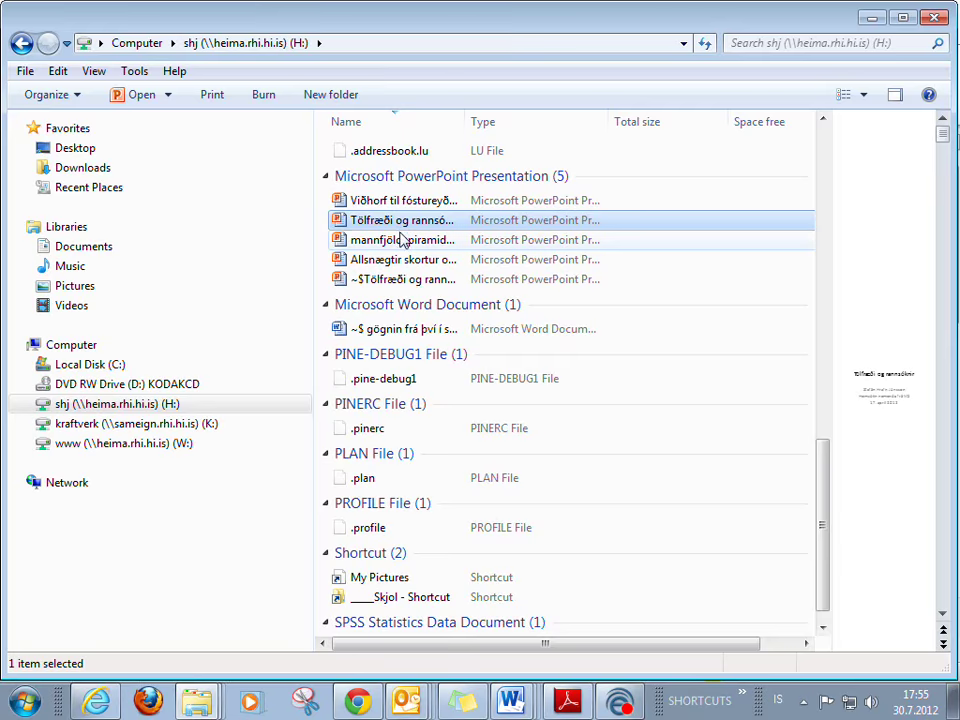
{"action": "scroll", "coordinate": [400, 240], "scroll_direction": "up", "scroll_amount": 7}
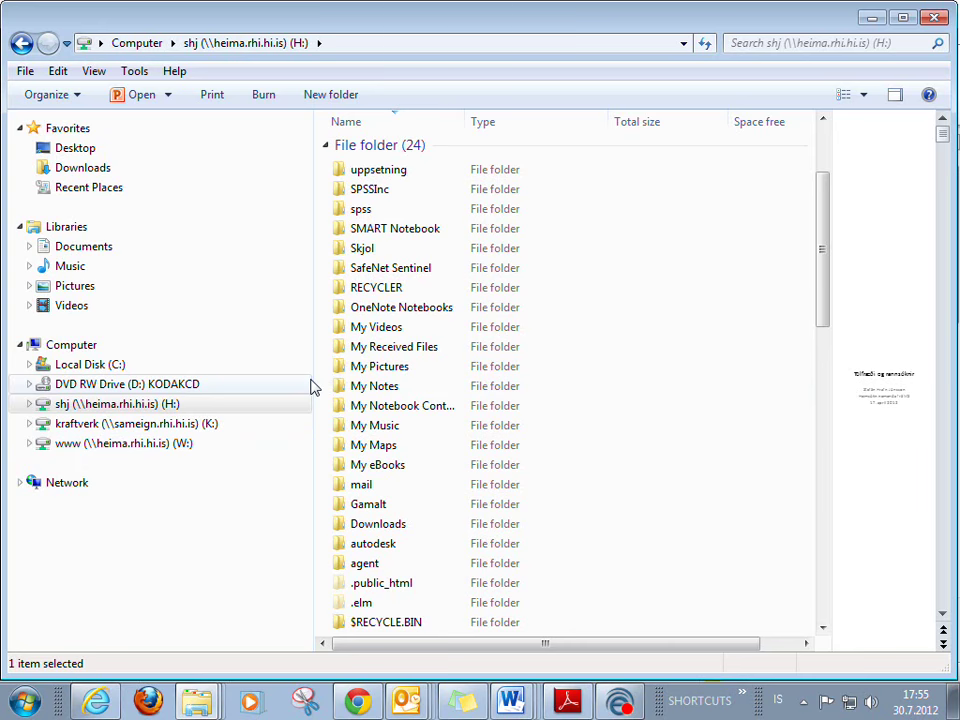
- Create a folder named "Adferdafraedi 2 - H2012" directly on the H: drive
{"action": "right_click", "coordinate": [129, 406]}
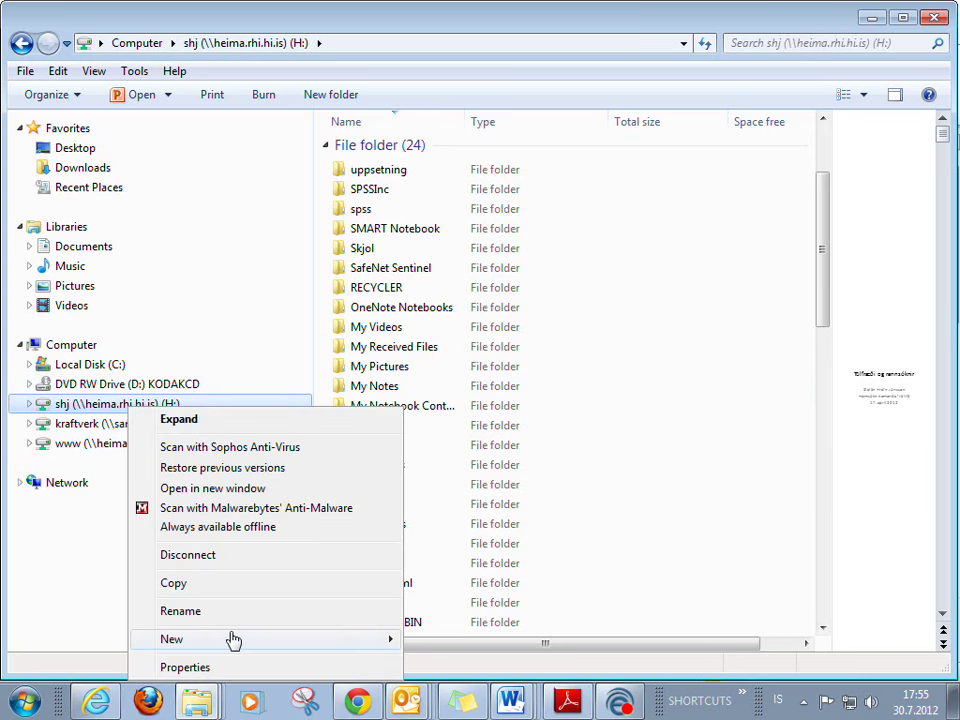
{"action": "mouse_move", "coordinate": [232, 638]}
{"action": "left_click", "coordinate": [447, 641]}
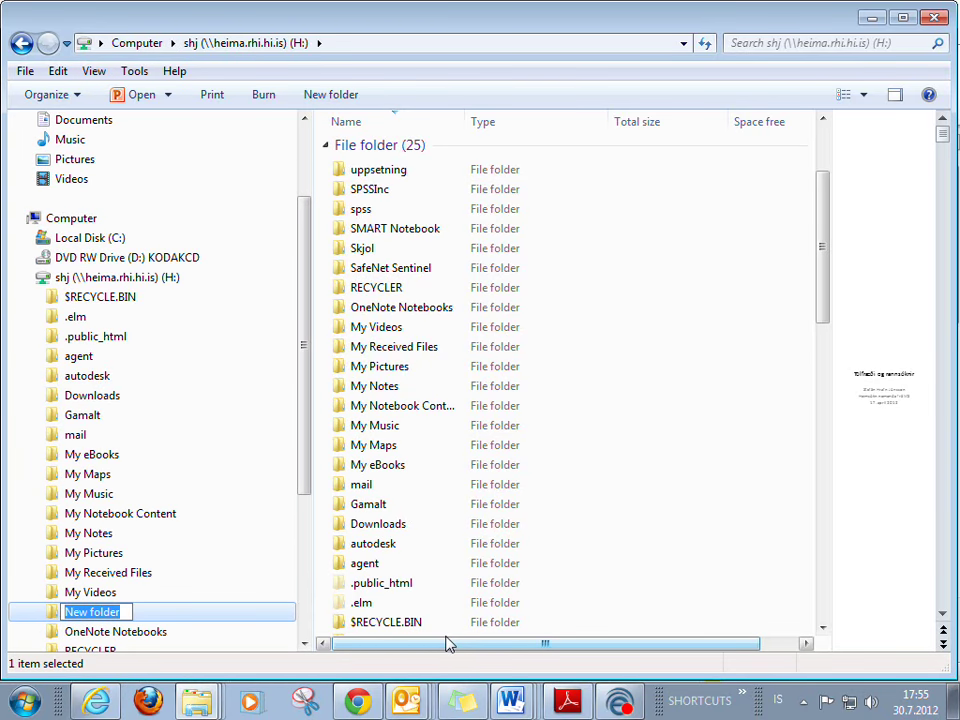
{"action": "type", "text": "Ad"}
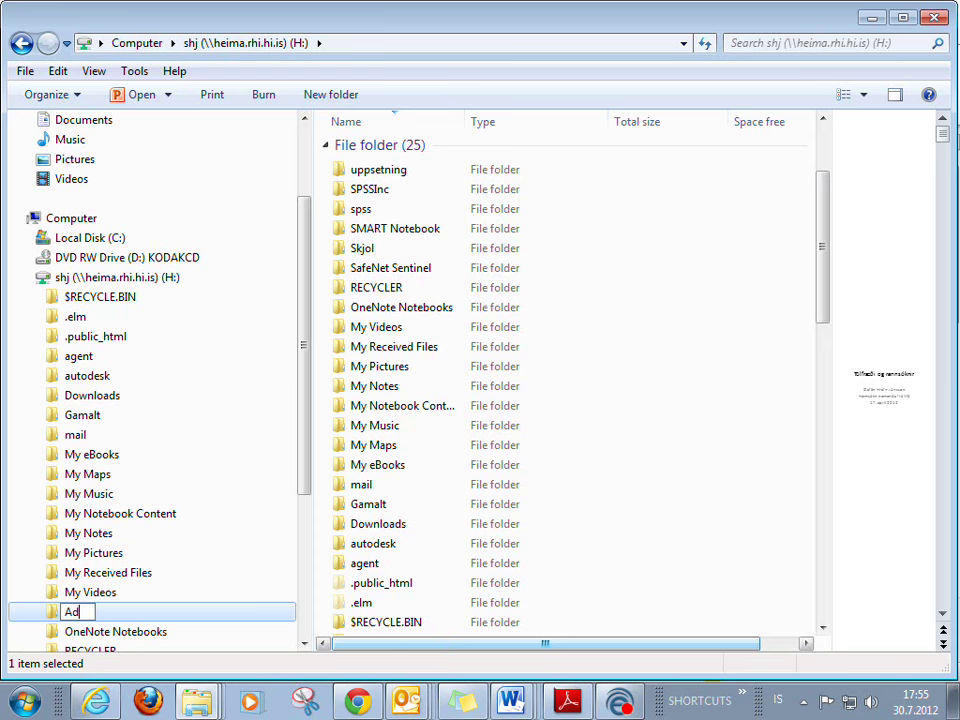
{"action": "type", "text": "ferda"}
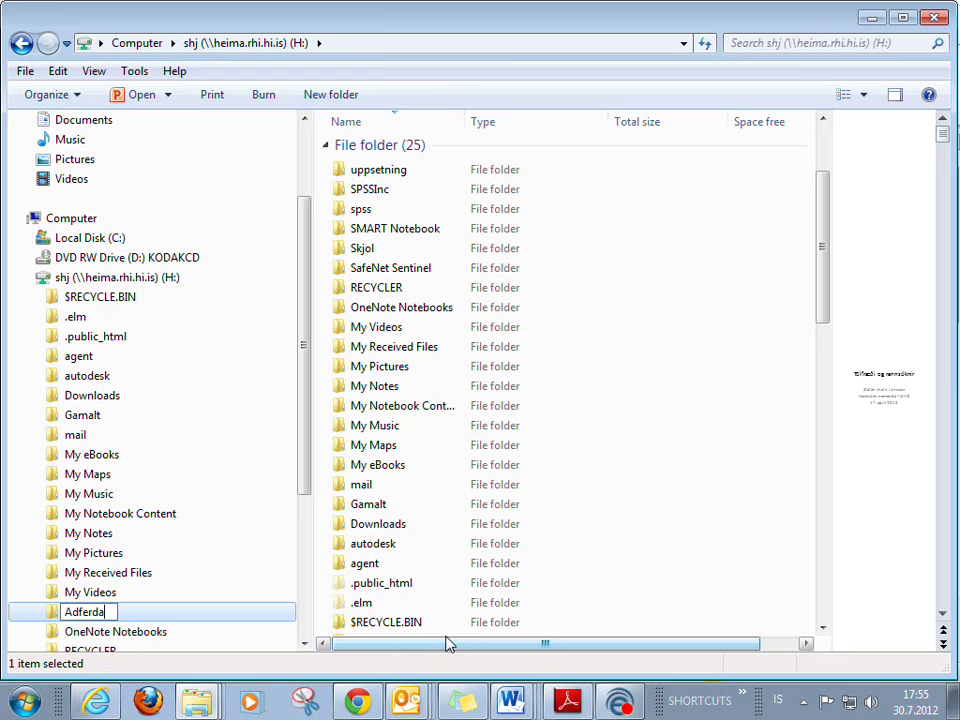
{"action": "type", "text": "fraedi H2"}
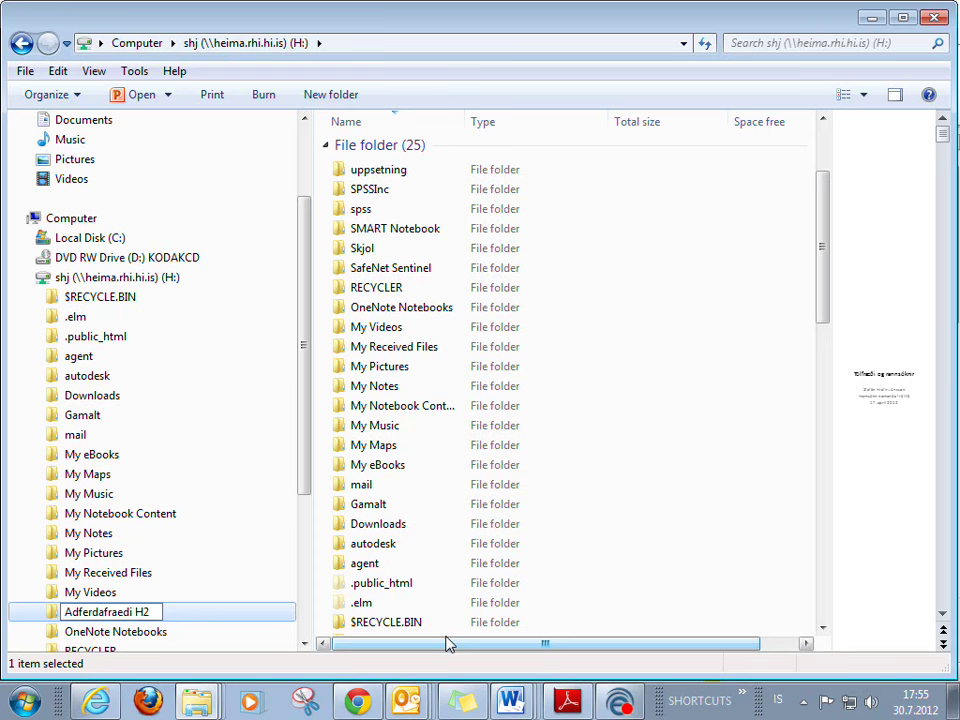
{"action": "type", "text": "012"}
{"action": "key", "text": "ctrl+Left"}
{"action": "type", "text": "2 -"}
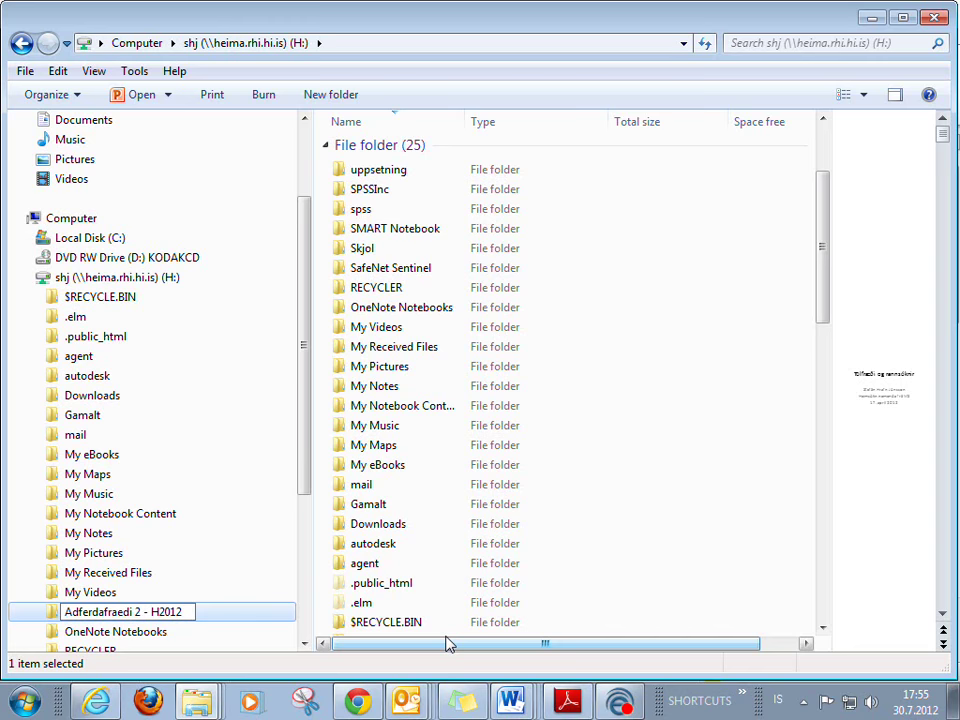
{"action": "key", "text": "End"}
{"action": "key", "text": "Return"}
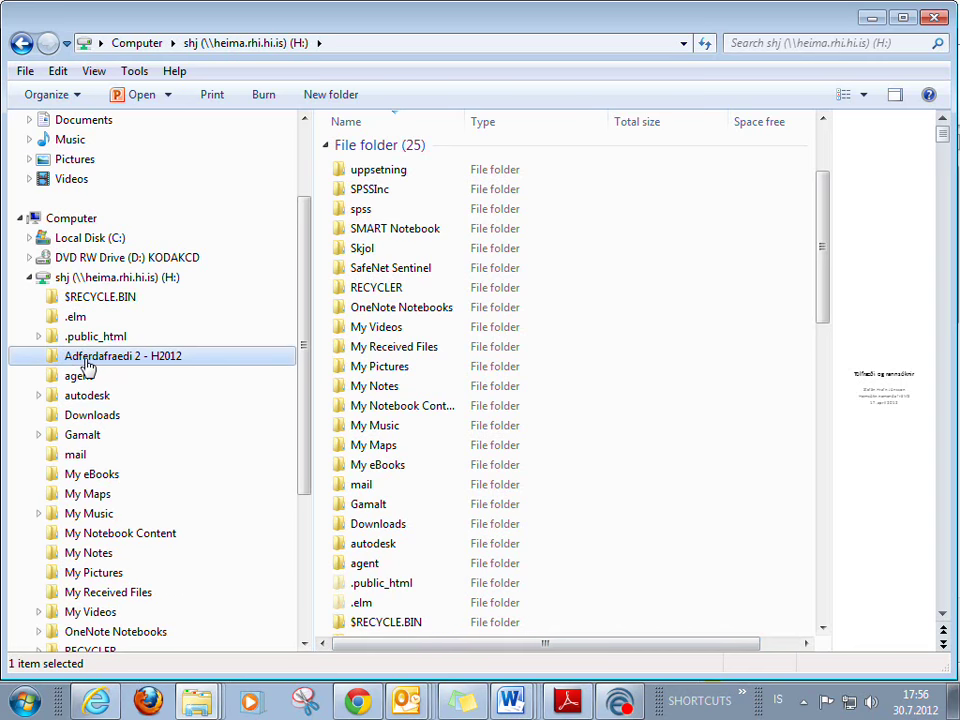
- Open the Adferdafraedi 2 - H2012 folder and create a subfolder named "Vika 1" in it
{"action": "left_click", "coordinate": [87, 360]}
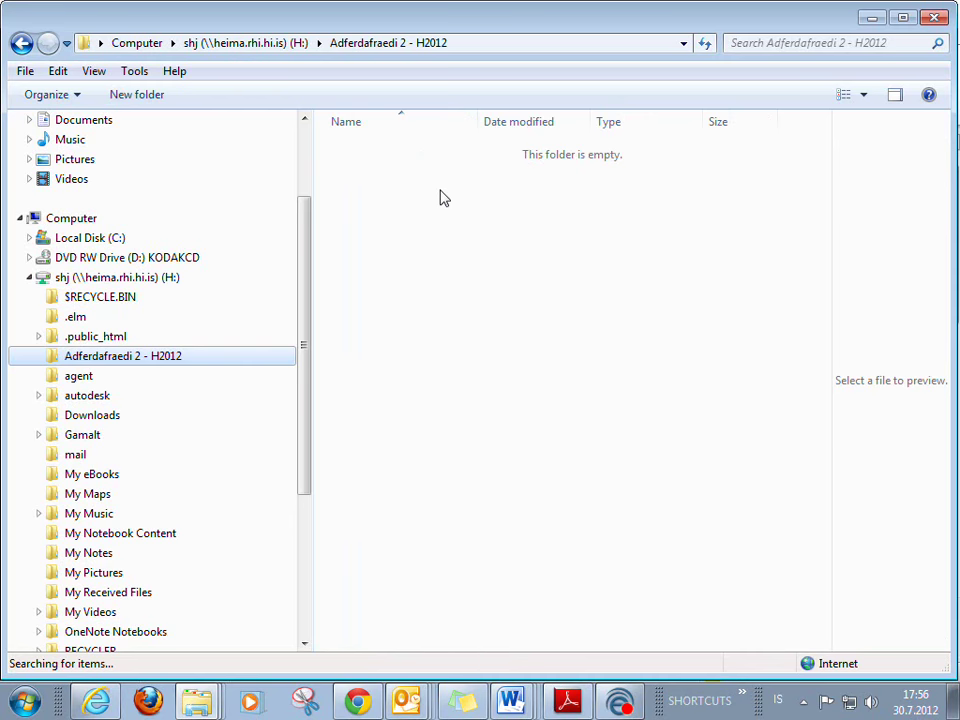
{"action": "right_click", "coordinate": [342, 182]}
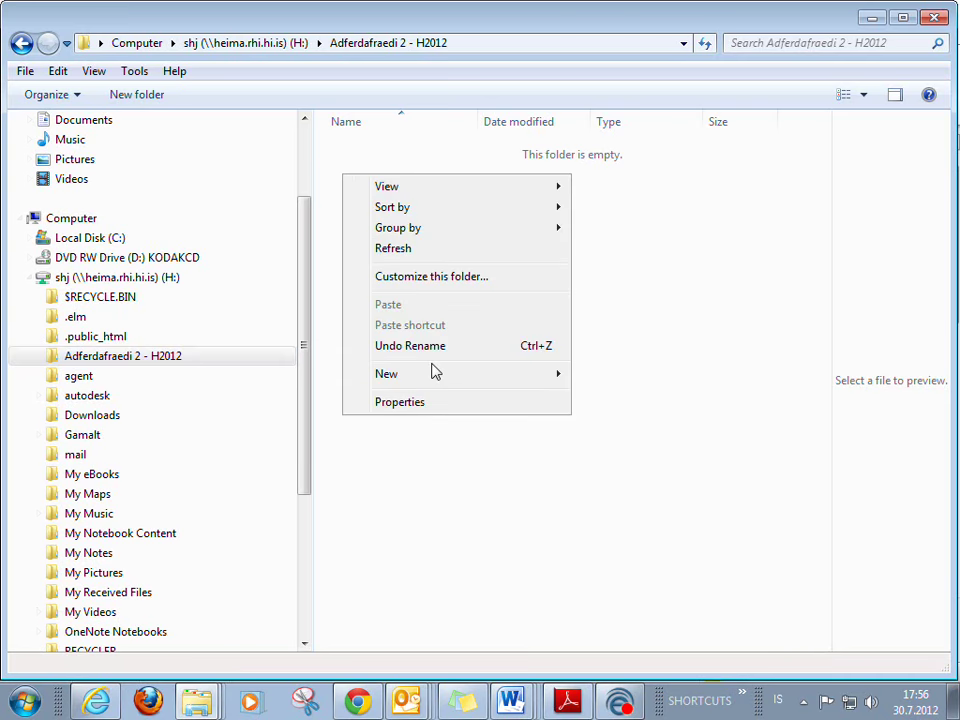
{"action": "mouse_move", "coordinate": [441, 376]}
{"action": "left_click", "coordinate": [634, 309]}
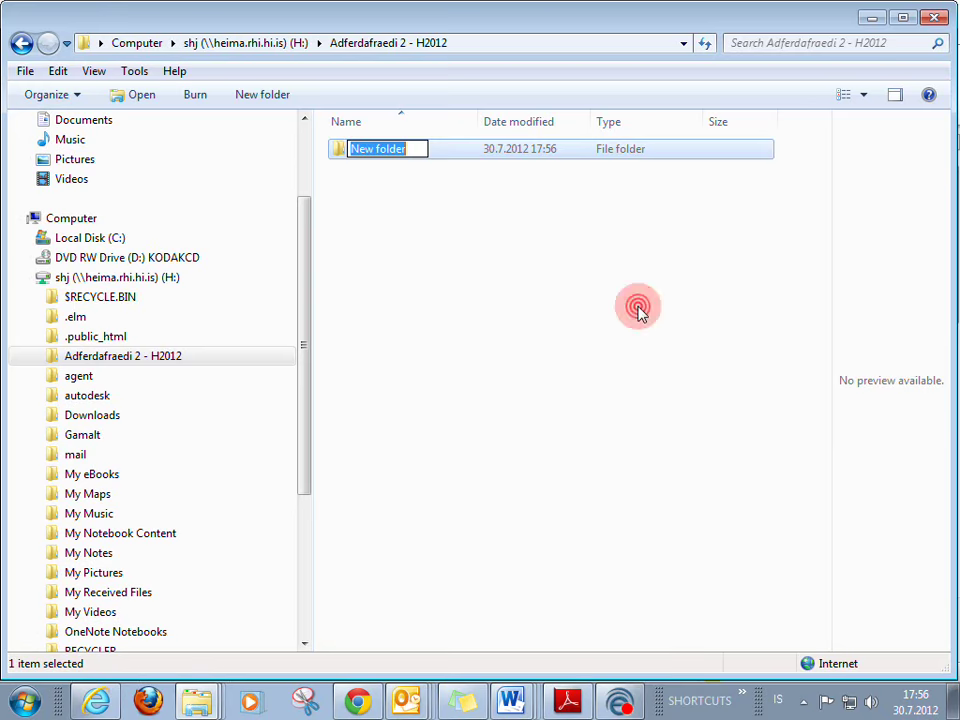
{"action": "type", "text": "Vika 1"}
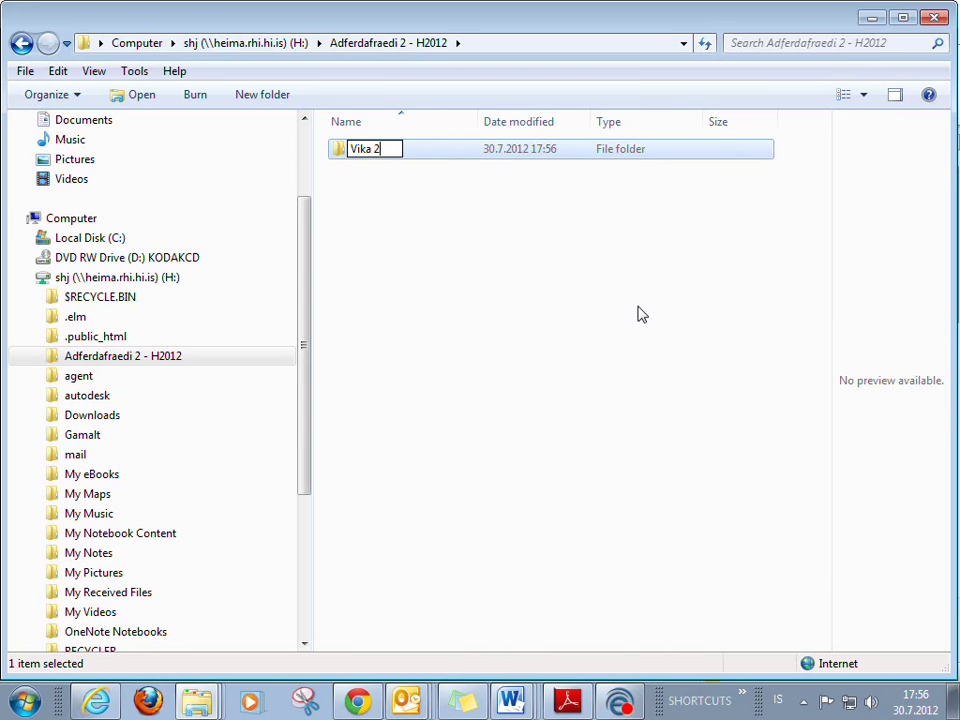
{"action": "key", "text": "Return"}
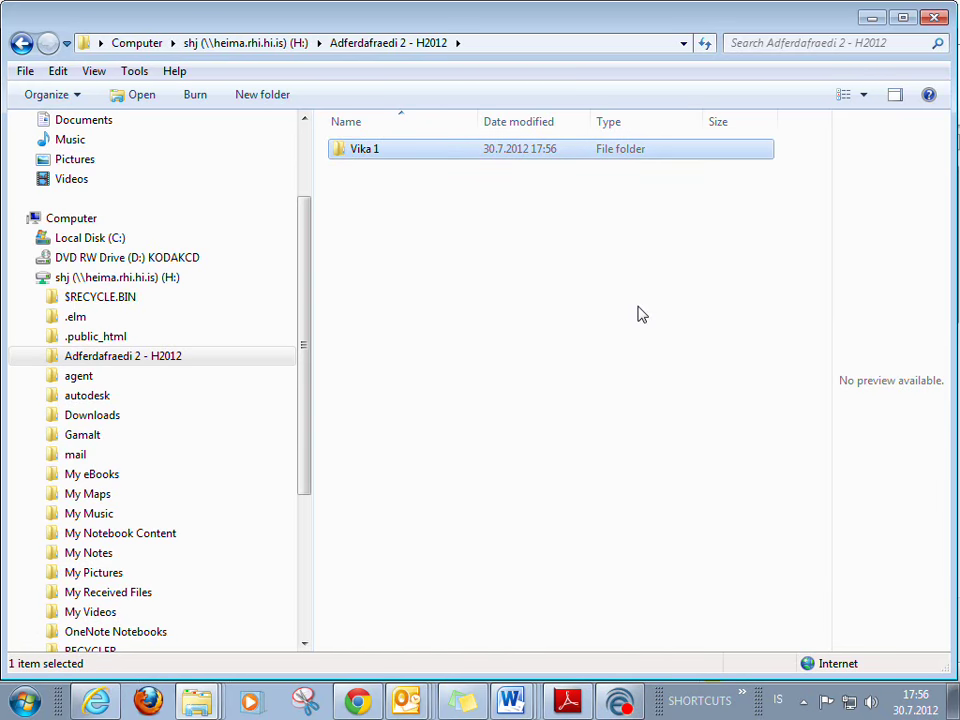
- Create a second subfolder named "Vika 2" beside Vika 1
{"action": "right_click", "coordinate": [381, 279]}
{"action": "mouse_move", "coordinate": [424, 482]}
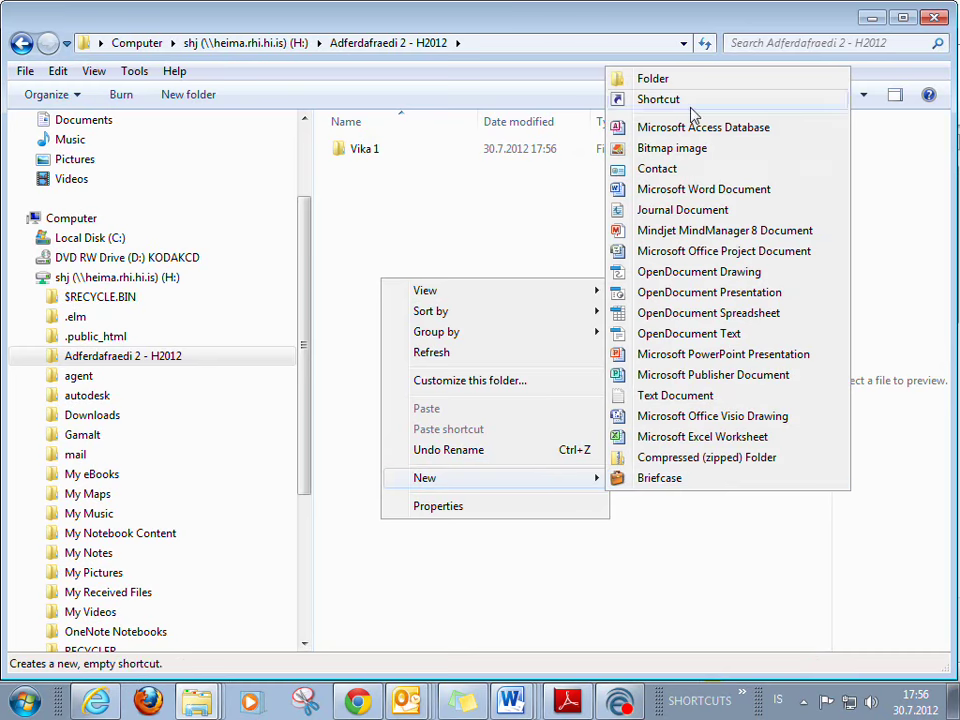
{"action": "left_click", "coordinate": [654, 77]}
{"action": "type", "text": "Vika 2"}
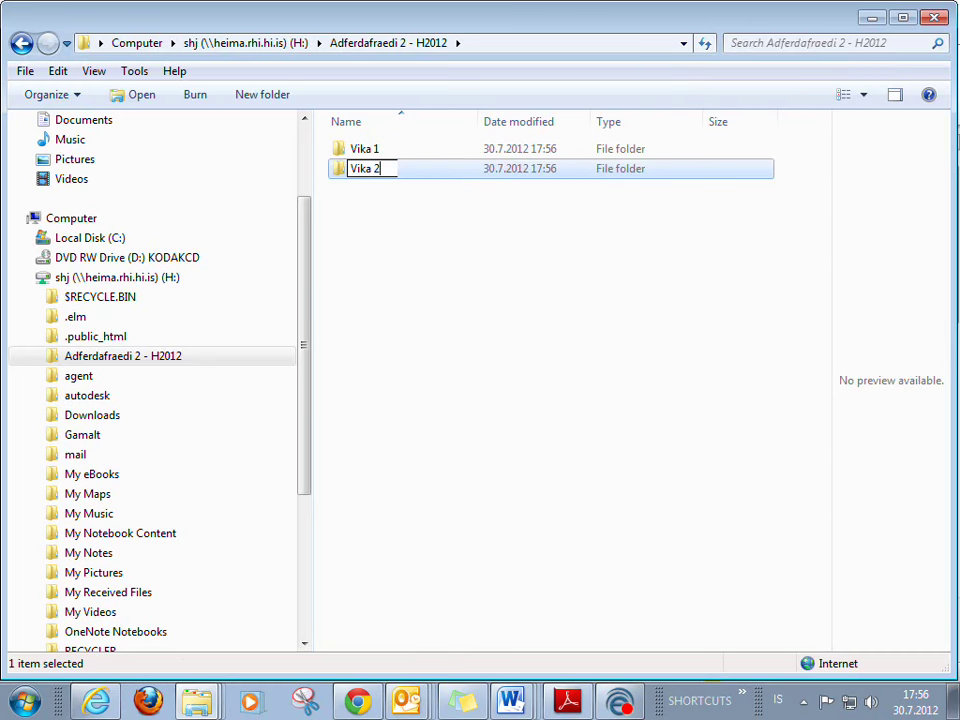
{"action": "key", "text": "Escape"}
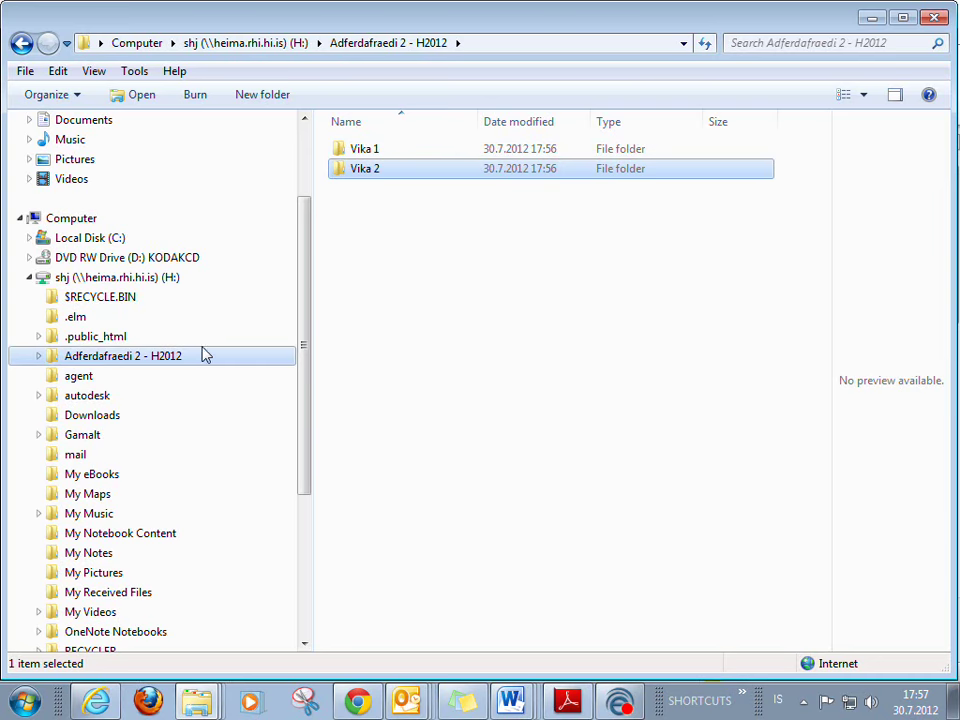
{"action": "left_click", "coordinate": [365, 152]}
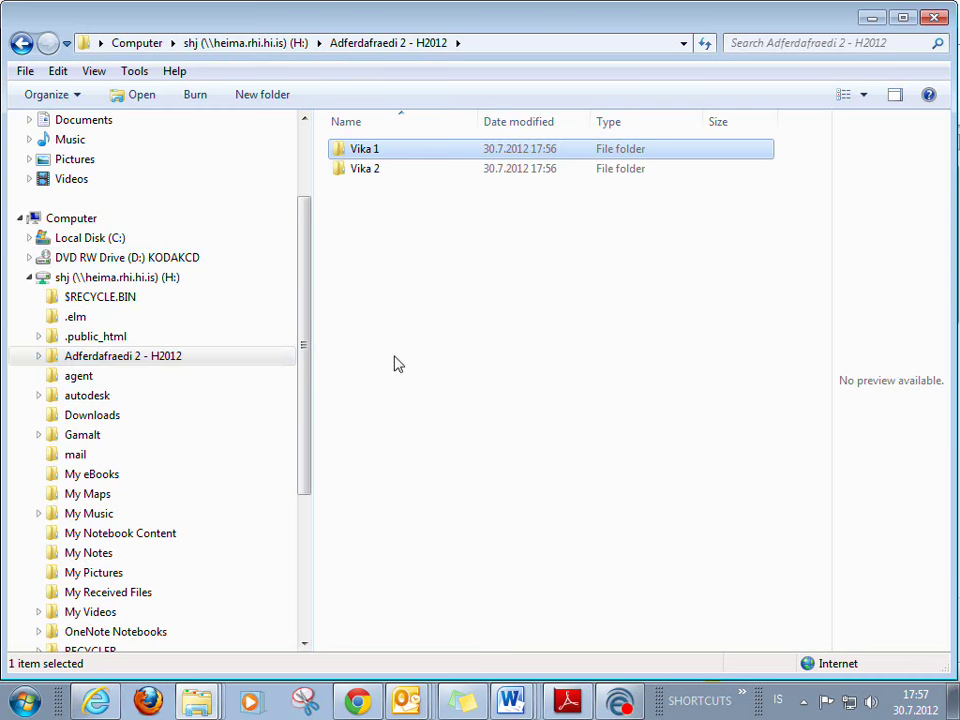
{"action": "left_click", "coordinate": [495, 330]}
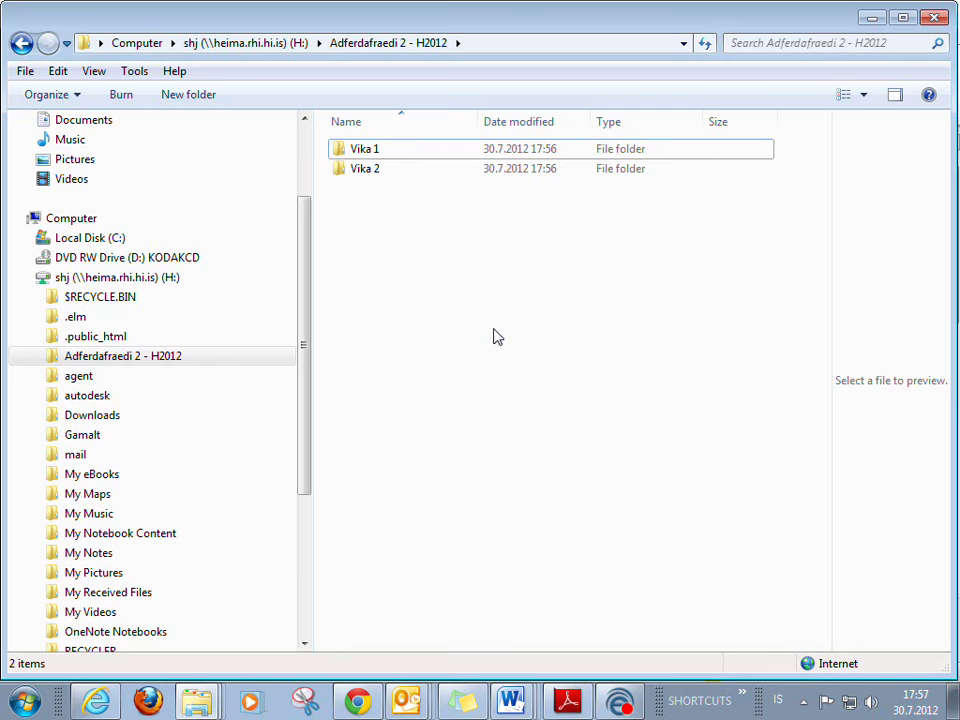
{"action": "key", "text": "alt"}
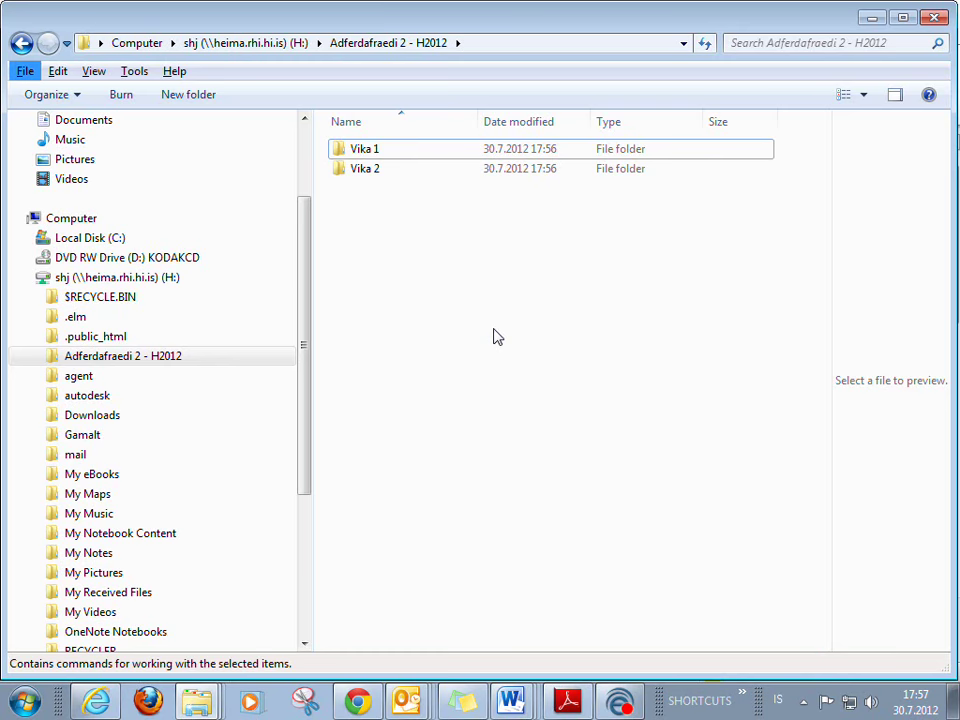
{"action": "key", "text": "Escape"}
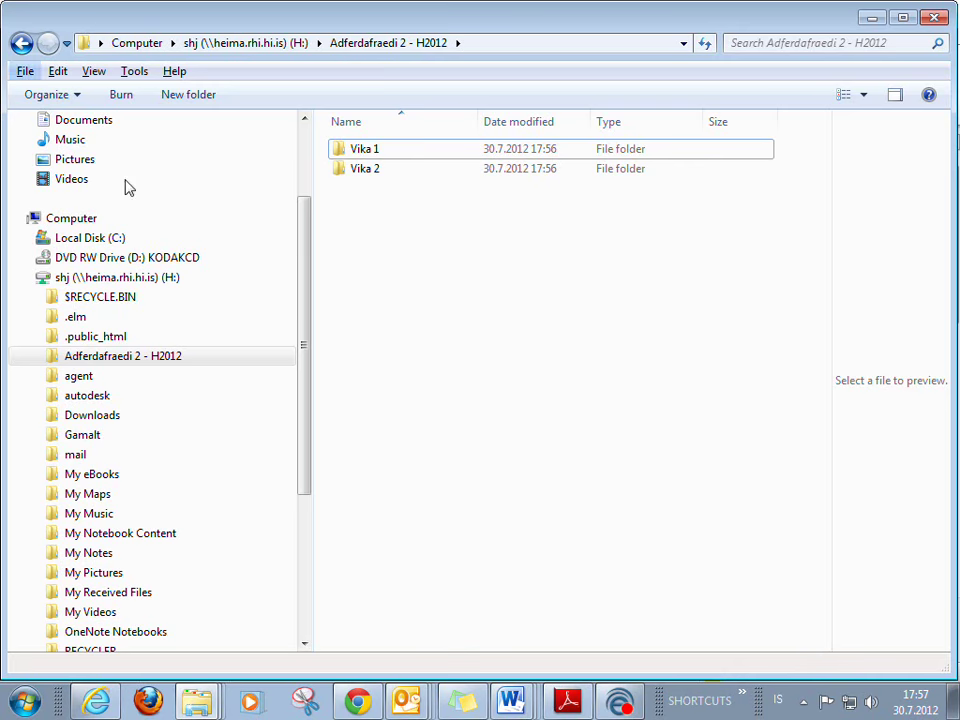
- Look through the folder tree of the H: drive down to the K: and W: network drives, keeping Adferdafraedi 2 - H2012 open
{"action": "left_click", "coordinate": [497, 260]}
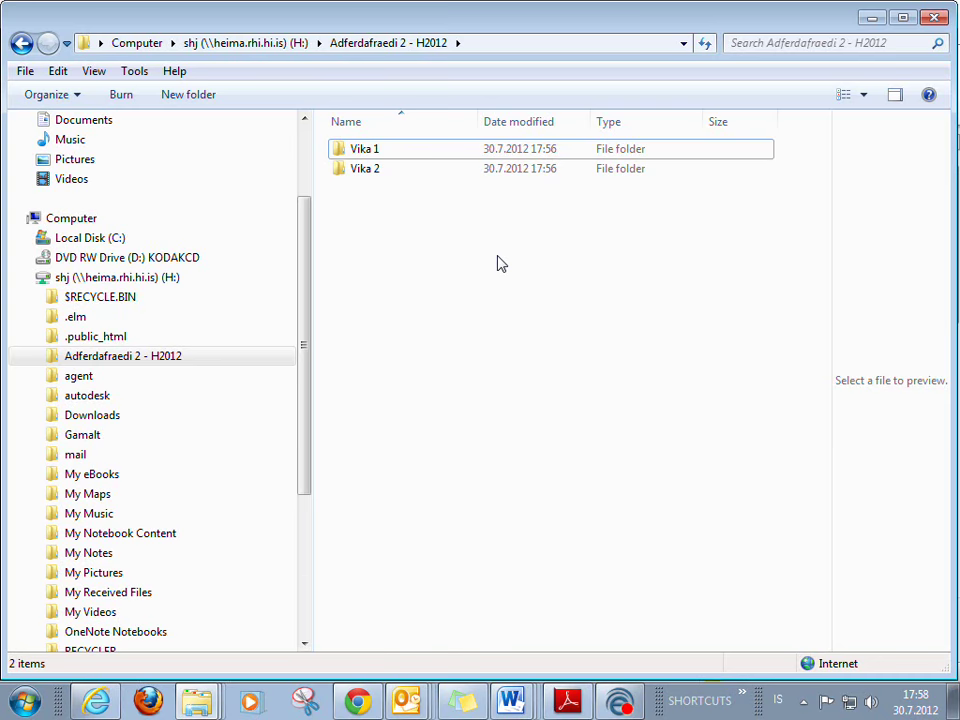
{"action": "left_click", "coordinate": [220, 362]}
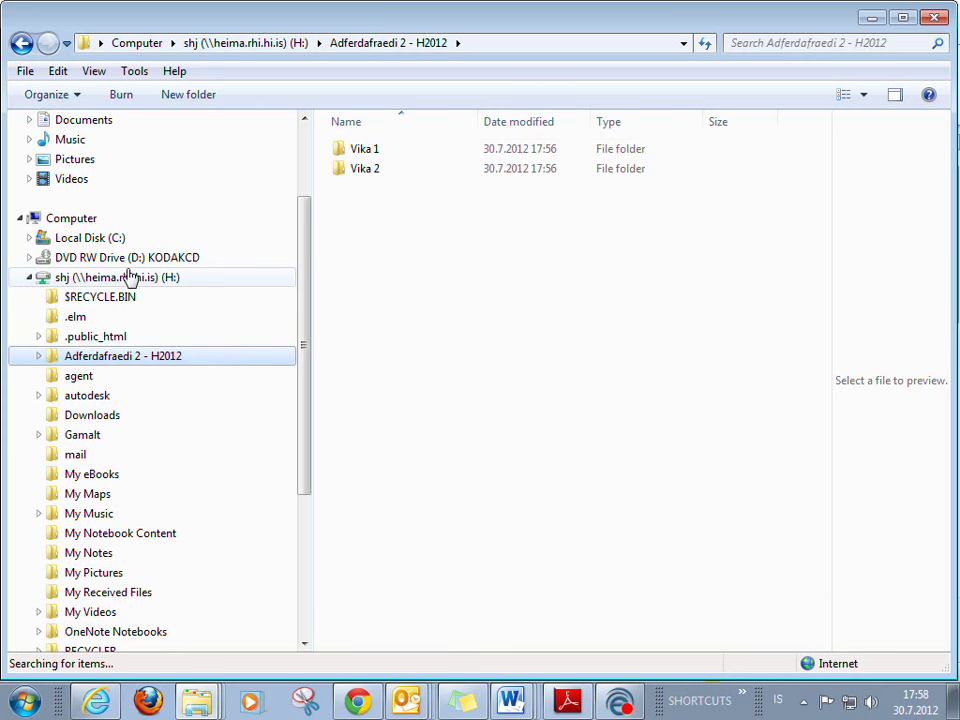
{"action": "left_click_drag", "start_coordinate": [303, 330], "coordinate": [305, 372]}
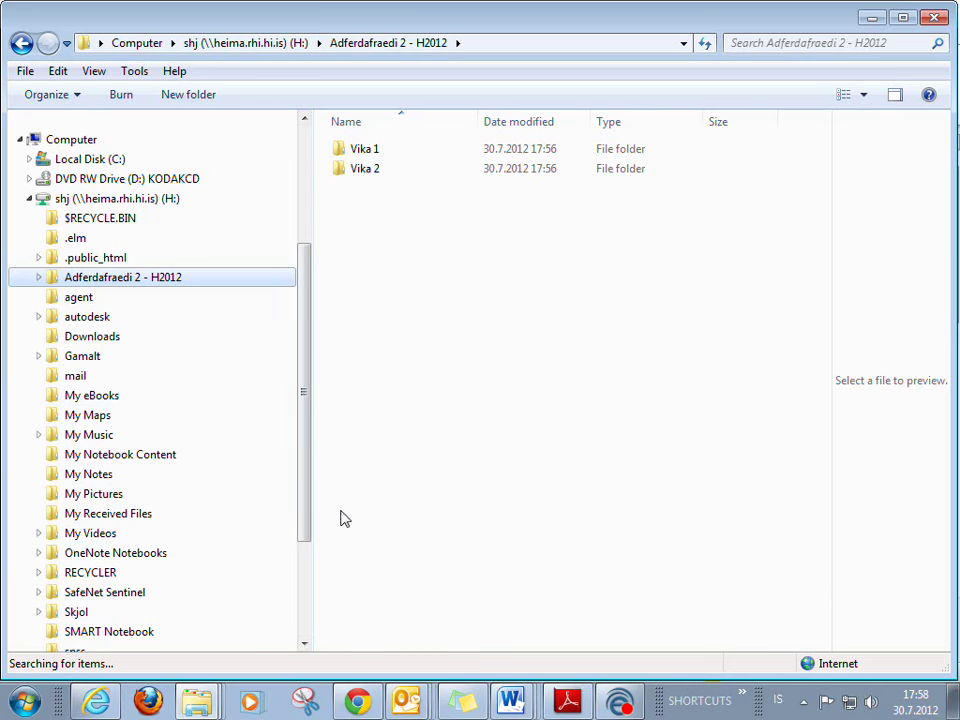
{"action": "left_click", "coordinate": [304, 518]}
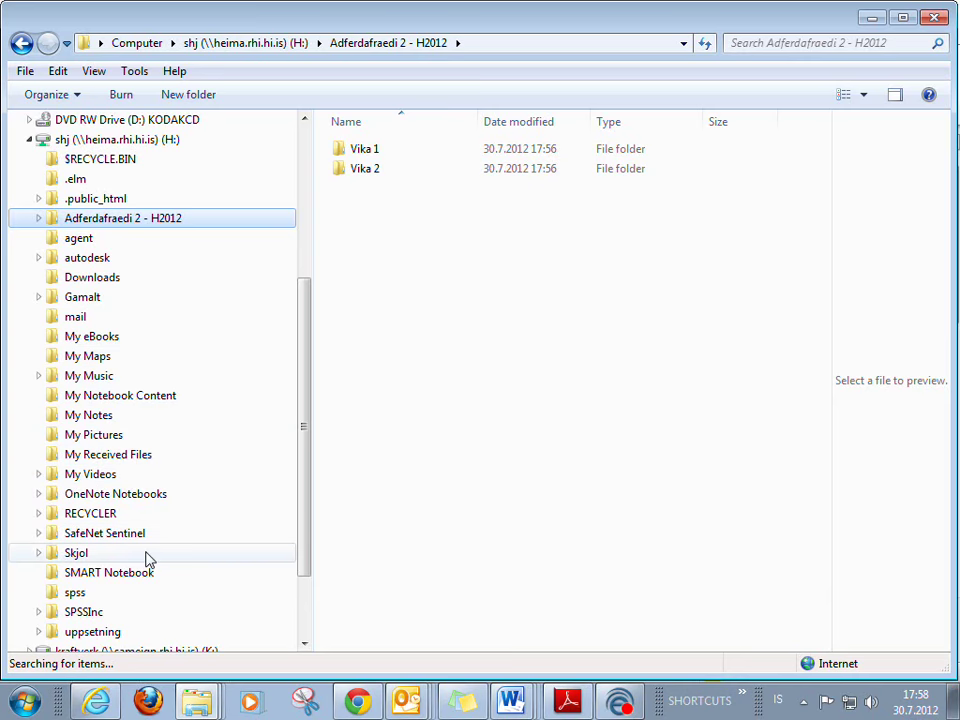
{"action": "scroll", "coordinate": [110, 600], "scroll_direction": "down", "scroll_amount": 1}
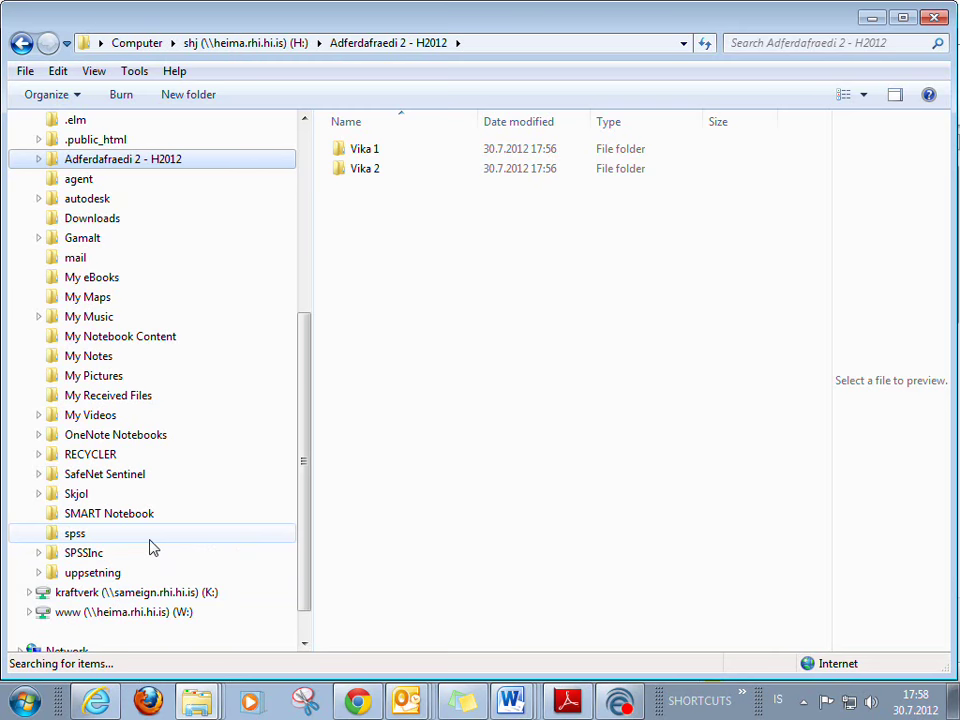
{"action": "left_click", "coordinate": [537, 395]}
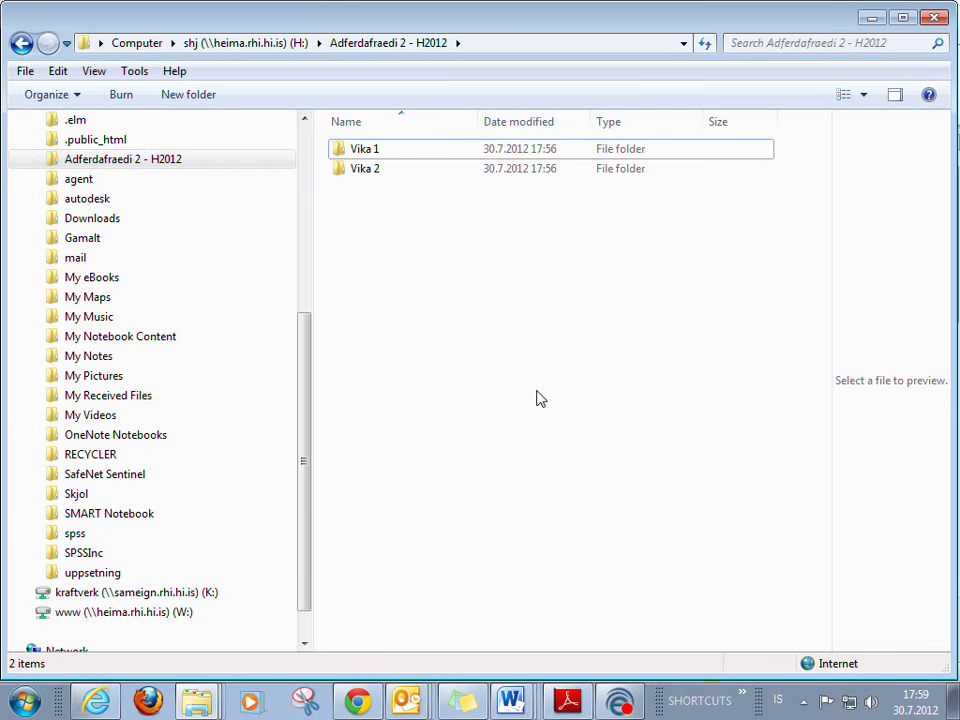